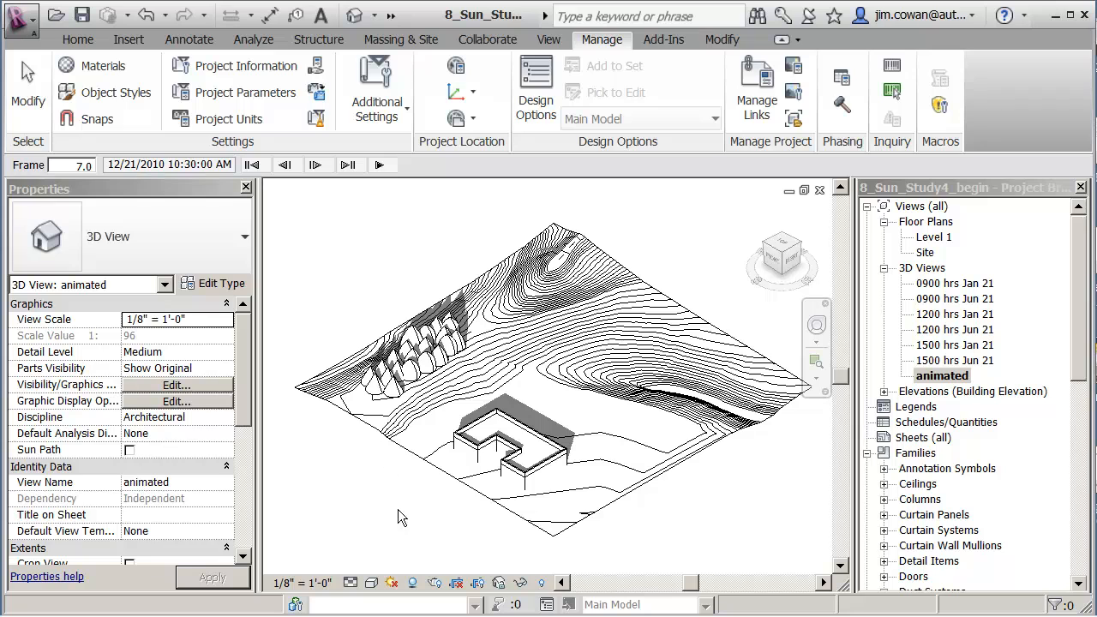
# Set the single-day Winter Solstice St Louis solar study to run from sunrise to sunset
pyautogui.click(392, 583)
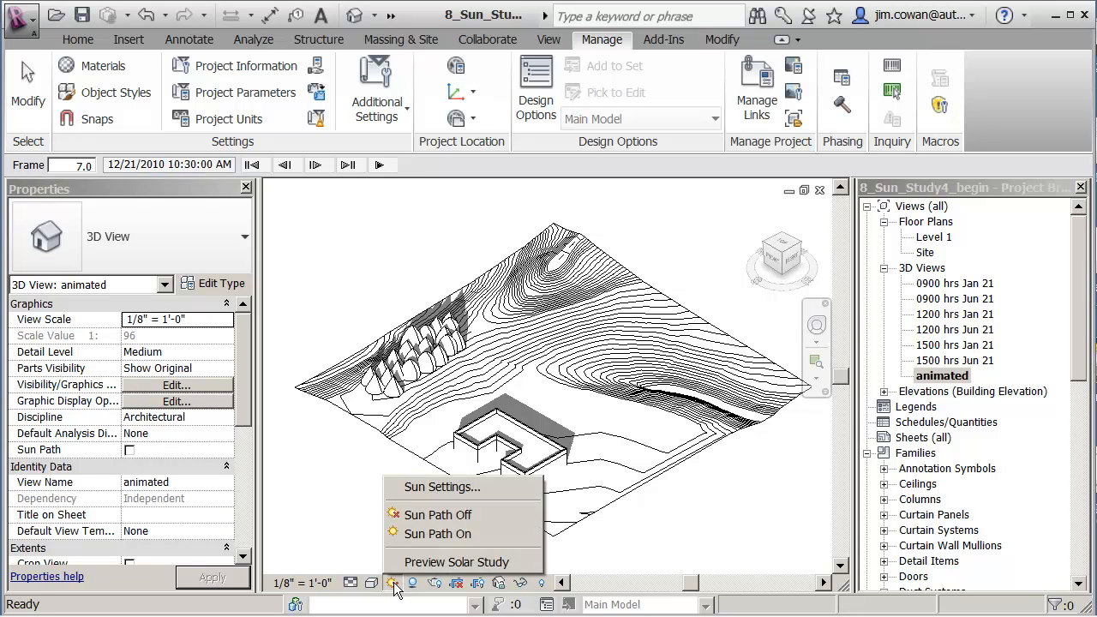
pyautogui.click(420, 486)
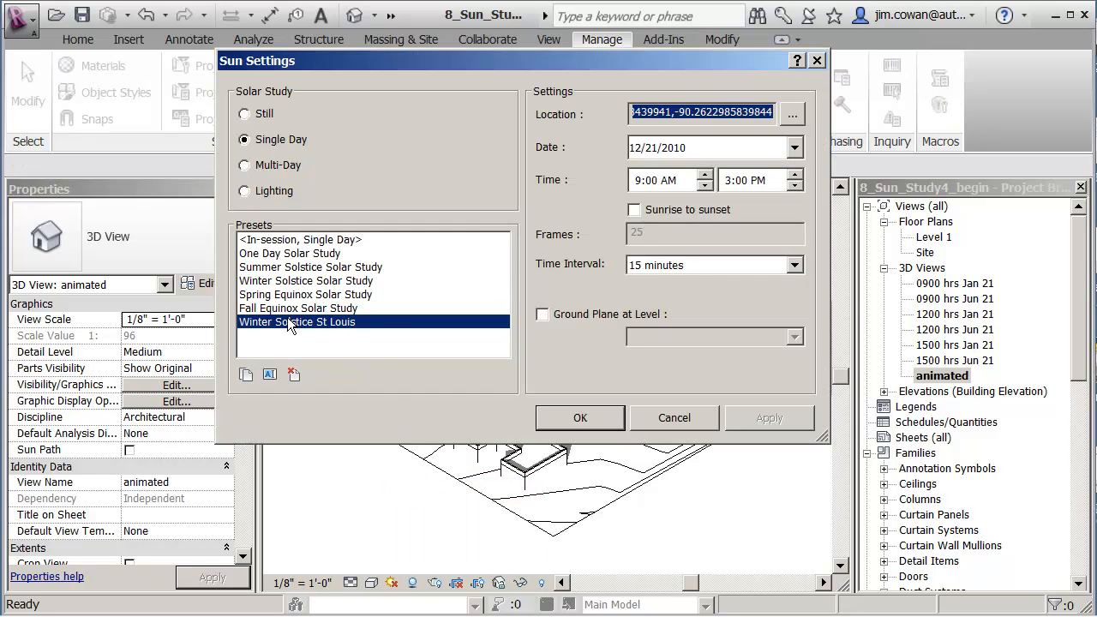
pyautogui.click(635, 210)
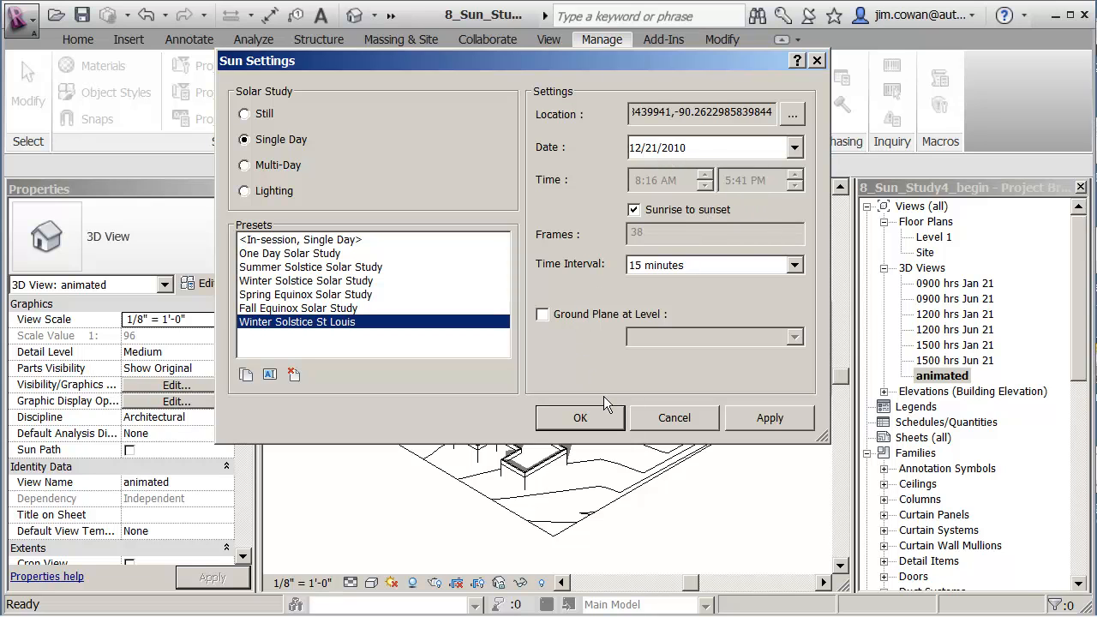
pyautogui.click(580, 418)
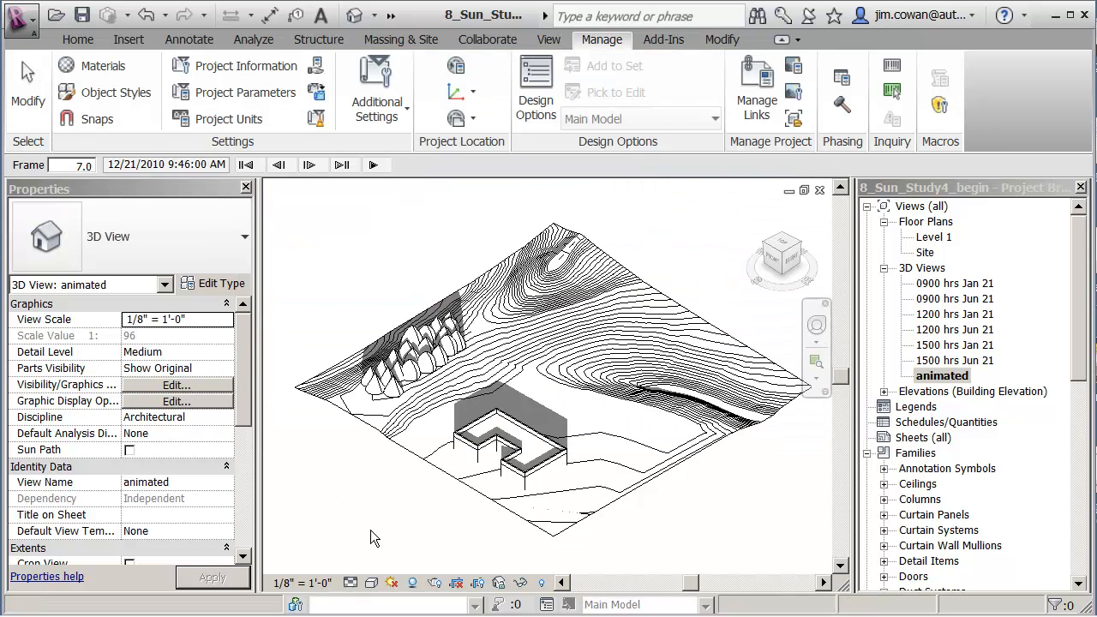
# Preview the solar study in the animated 3D view, moving between key frames to examine the shadows through the day
pyautogui.click(393, 582)
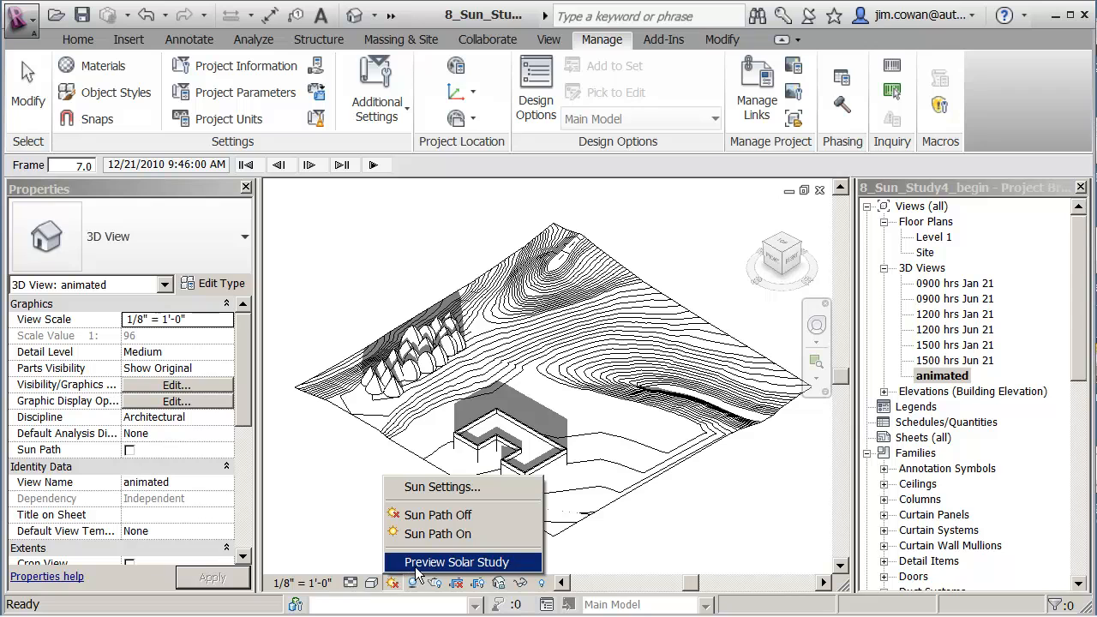
pyautogui.click(418, 561)
pyautogui.click(373, 165)
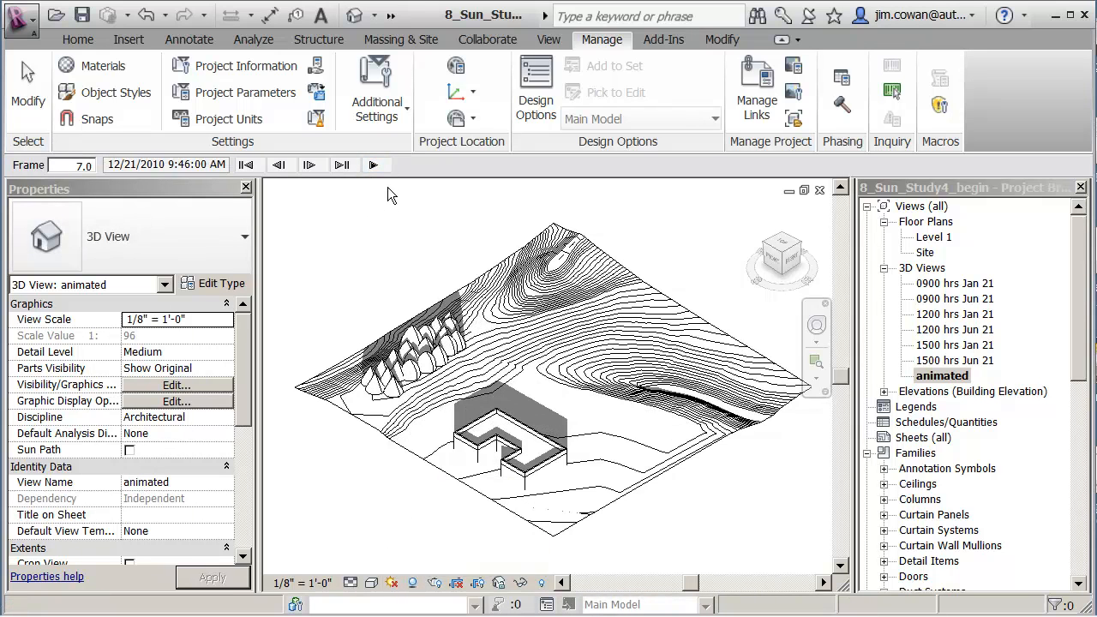
pyautogui.click(343, 167)
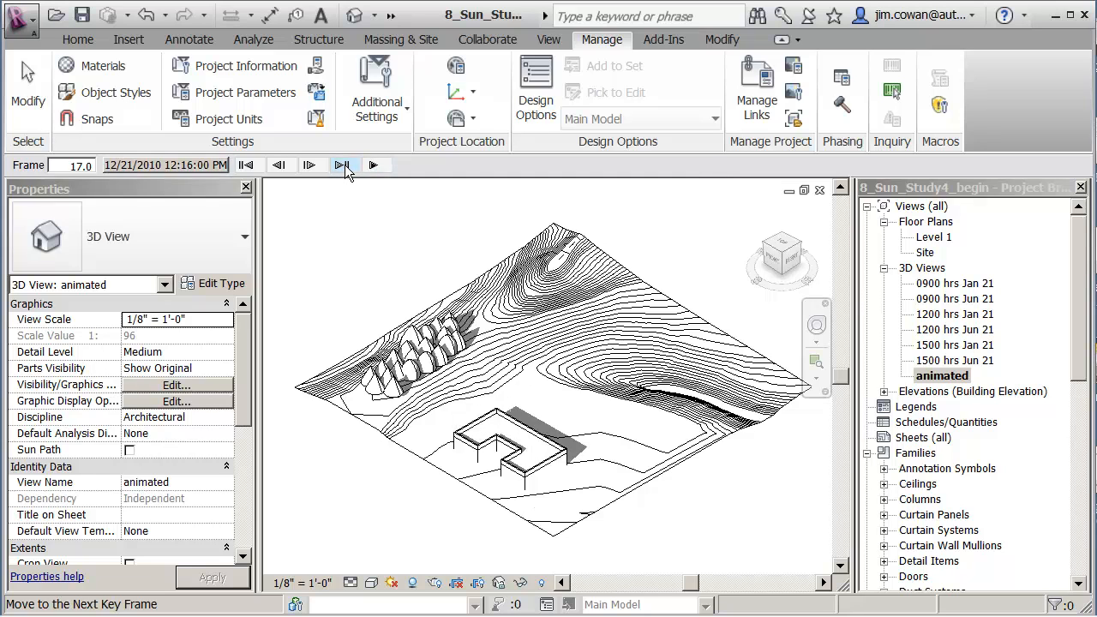
pyautogui.click(343, 166)
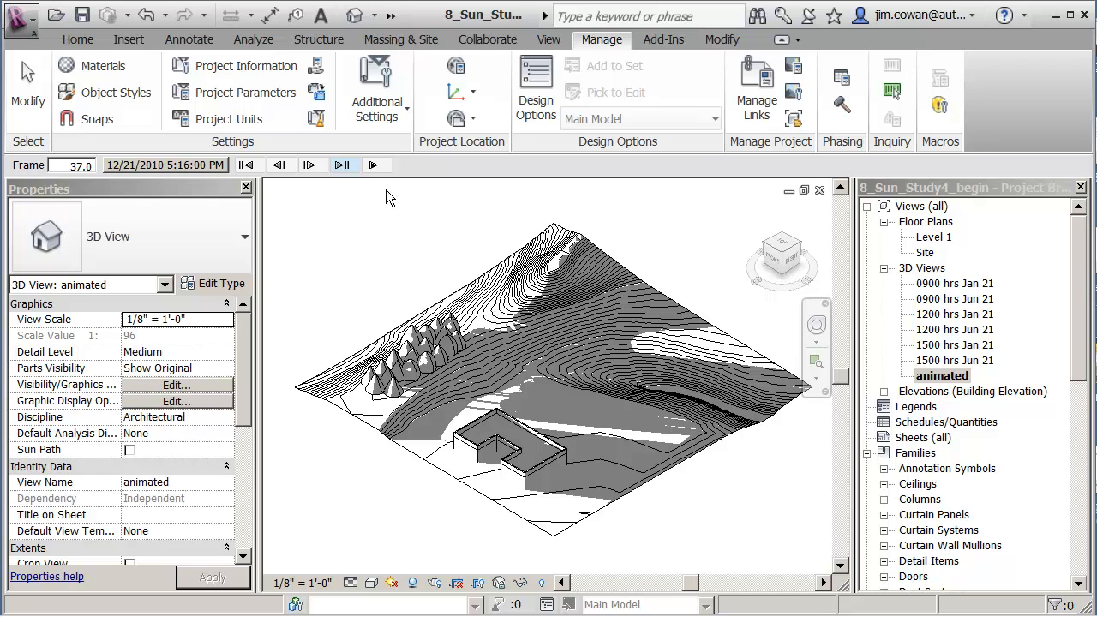
pyautogui.click(343, 166)
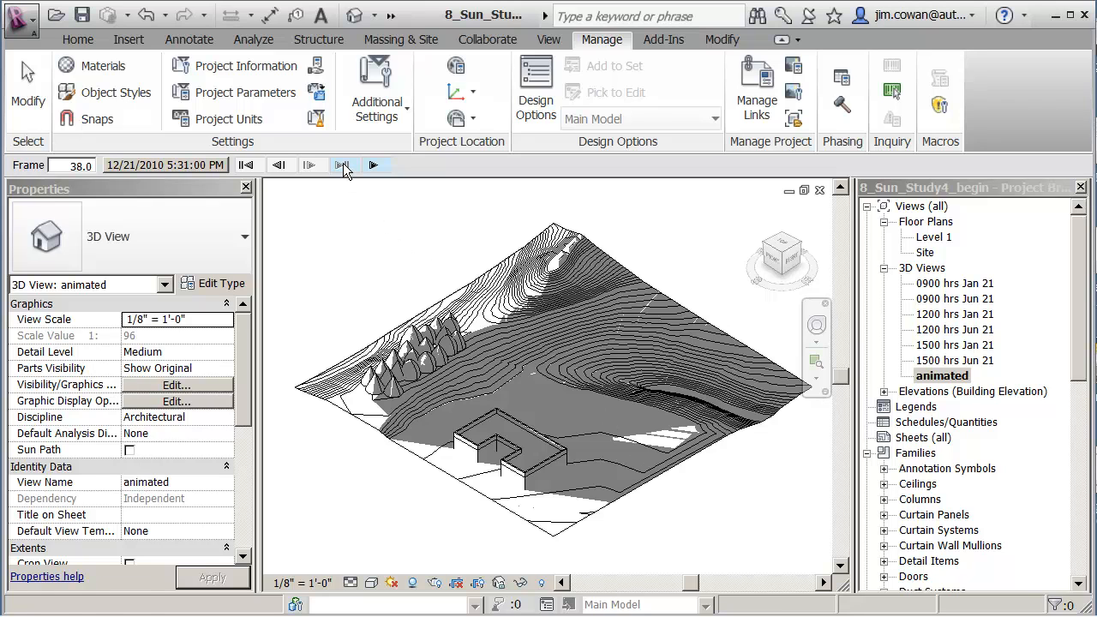
pyautogui.click(247, 166)
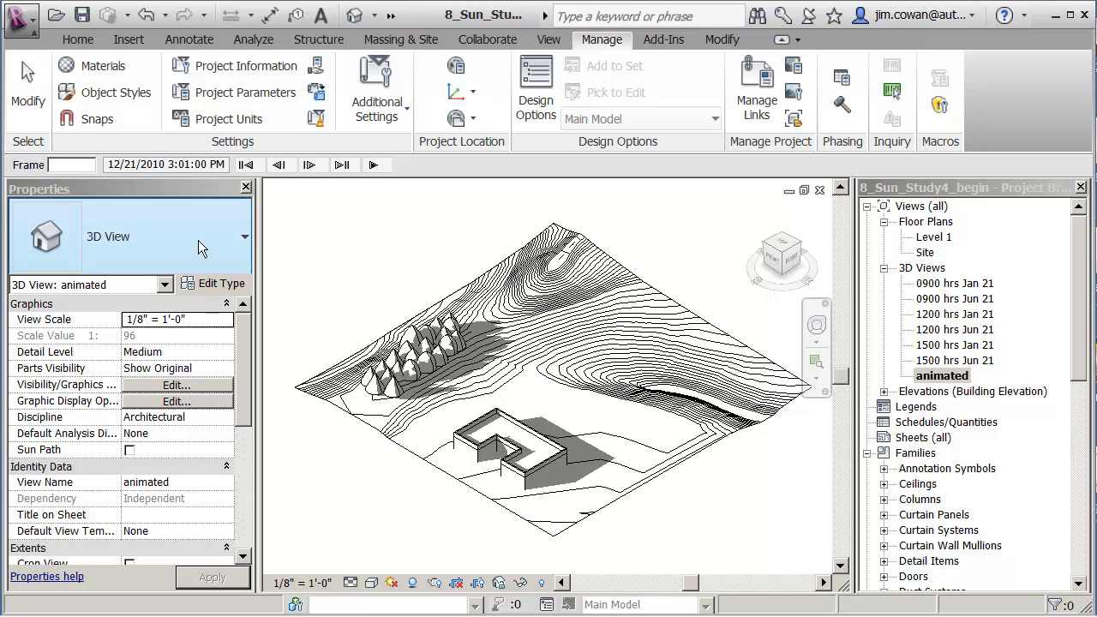
# Start a solar study animation export covering all frames at 3 frames per second
pyautogui.click(19, 19)
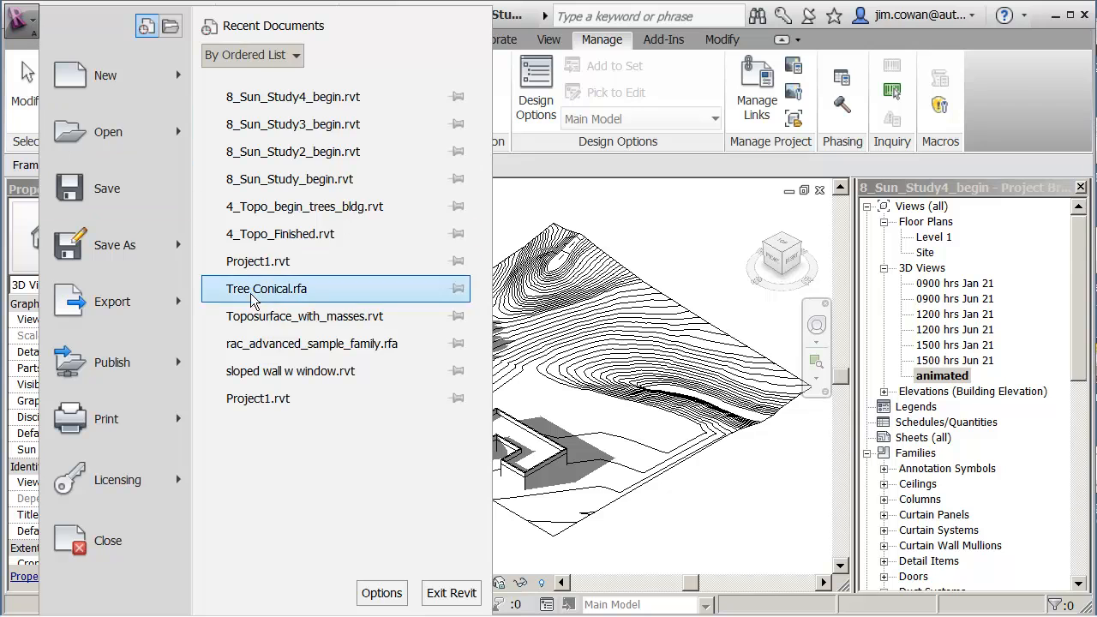
pyautogui.moveTo(180, 313)
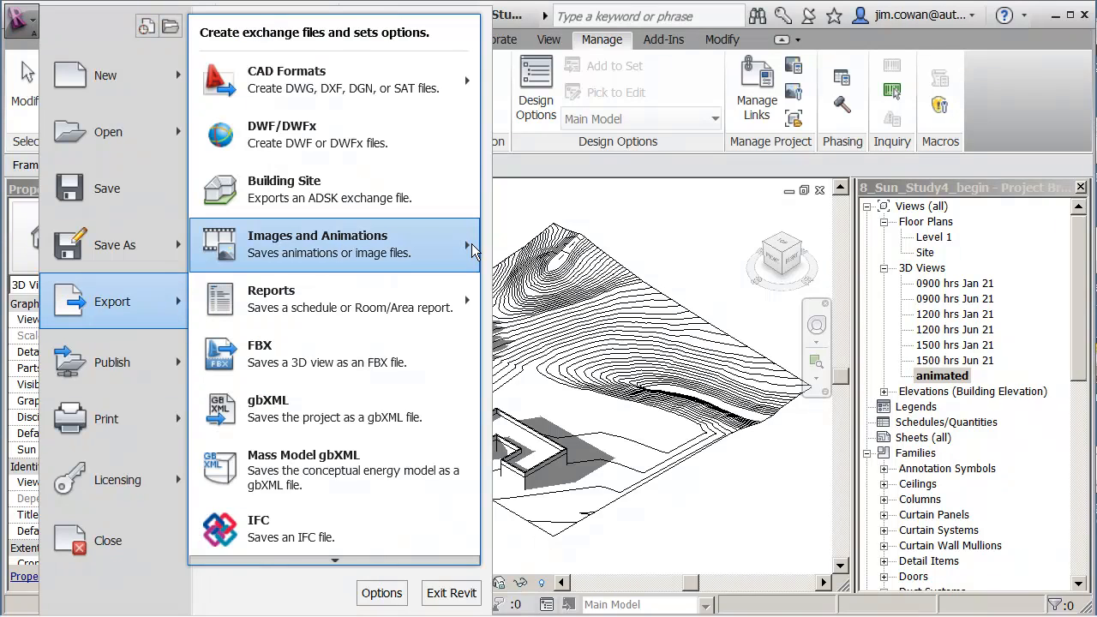
pyautogui.moveTo(470, 249)
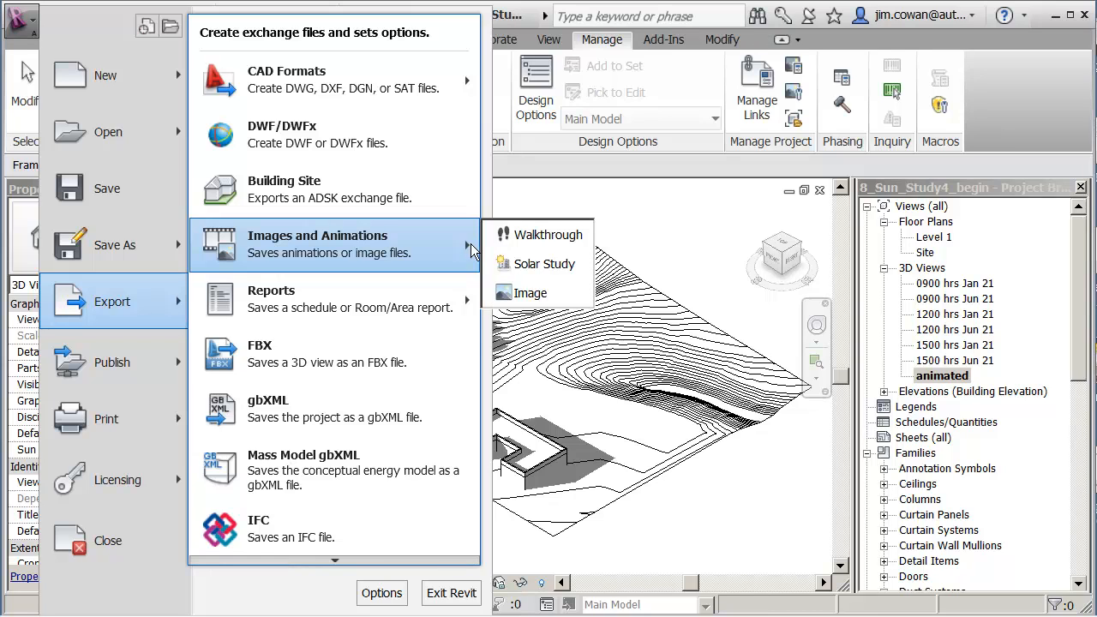
pyautogui.click(537, 265)
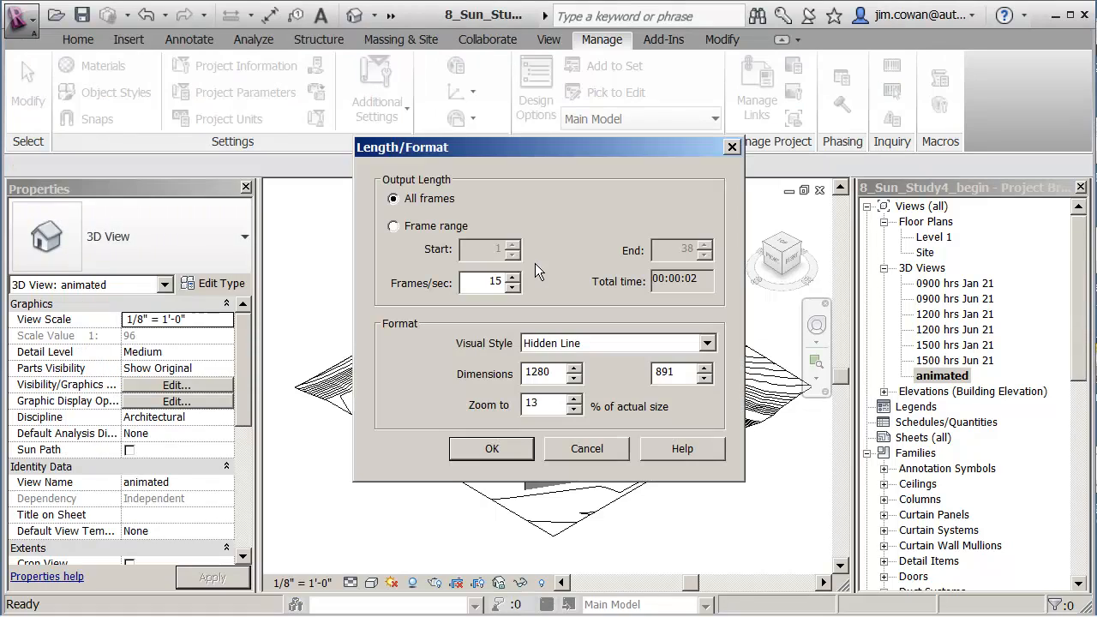
pyautogui.moveTo(523, 151); pyautogui.dragTo(487, 72)
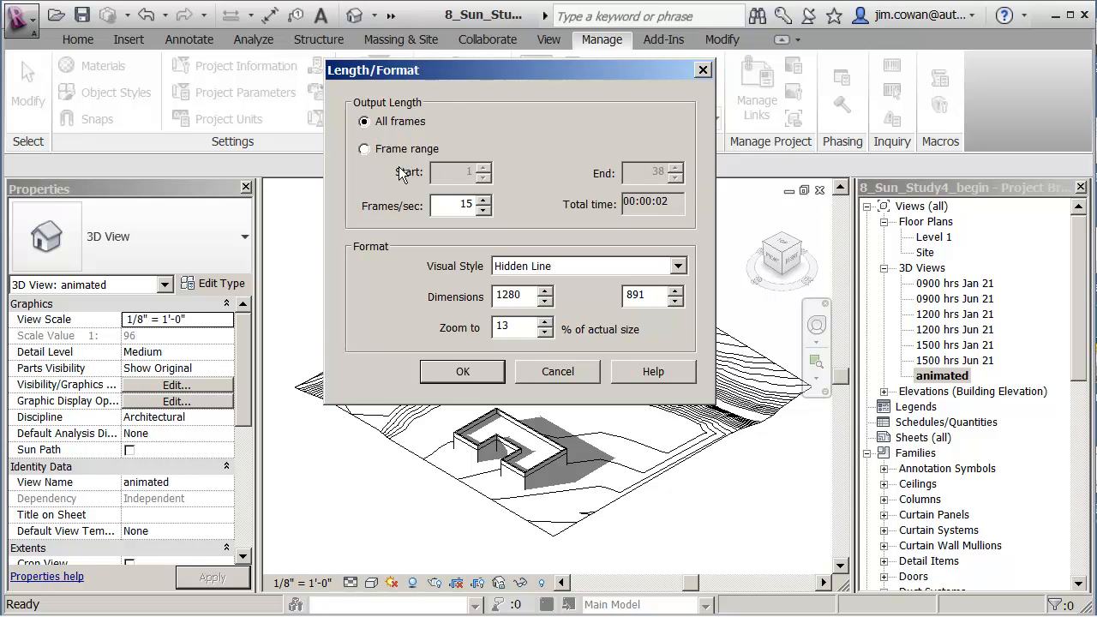
pyautogui.click(365, 149)
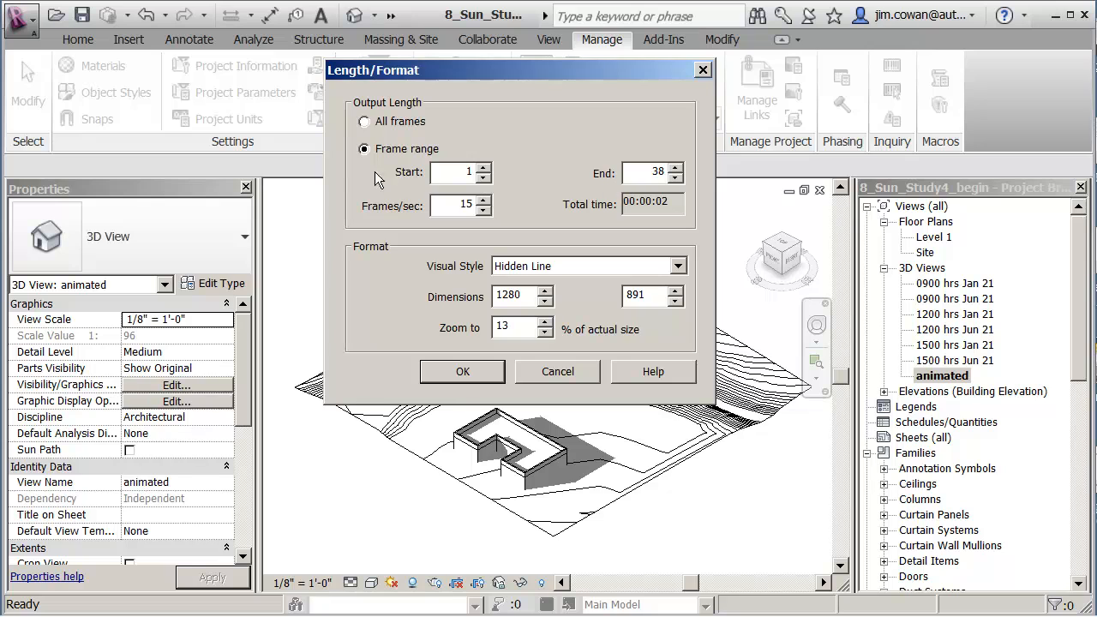
pyautogui.click(364, 122)
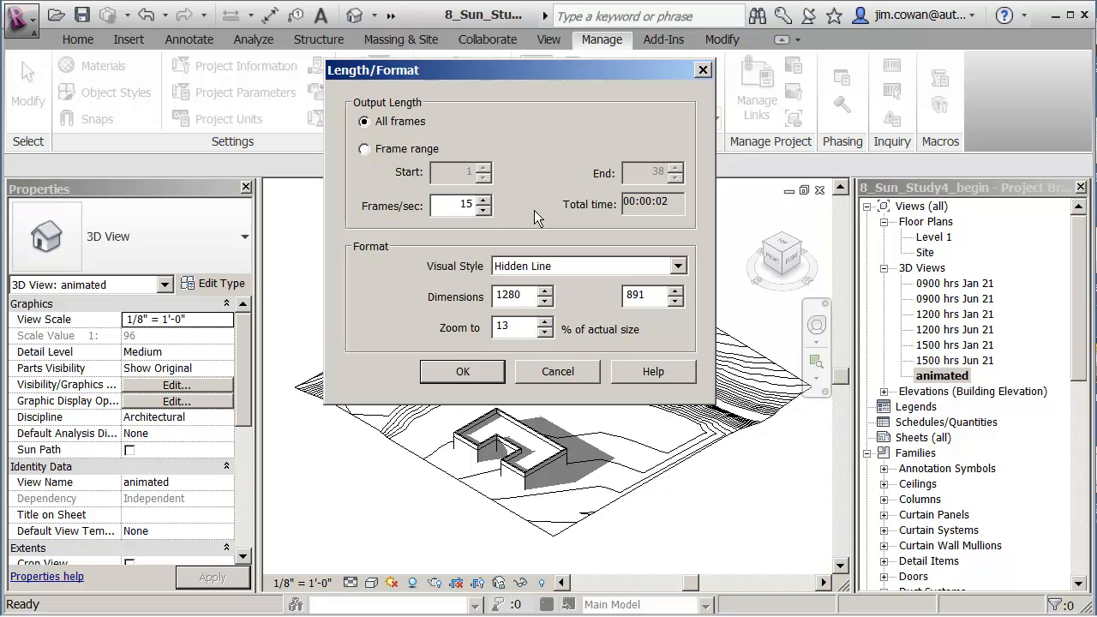
pyautogui.doubleClick(460, 207)
pyautogui.write('3')
# Set the export's visual style to Shaded with Edges and accept the length and format settings
pyautogui.click(678, 267)
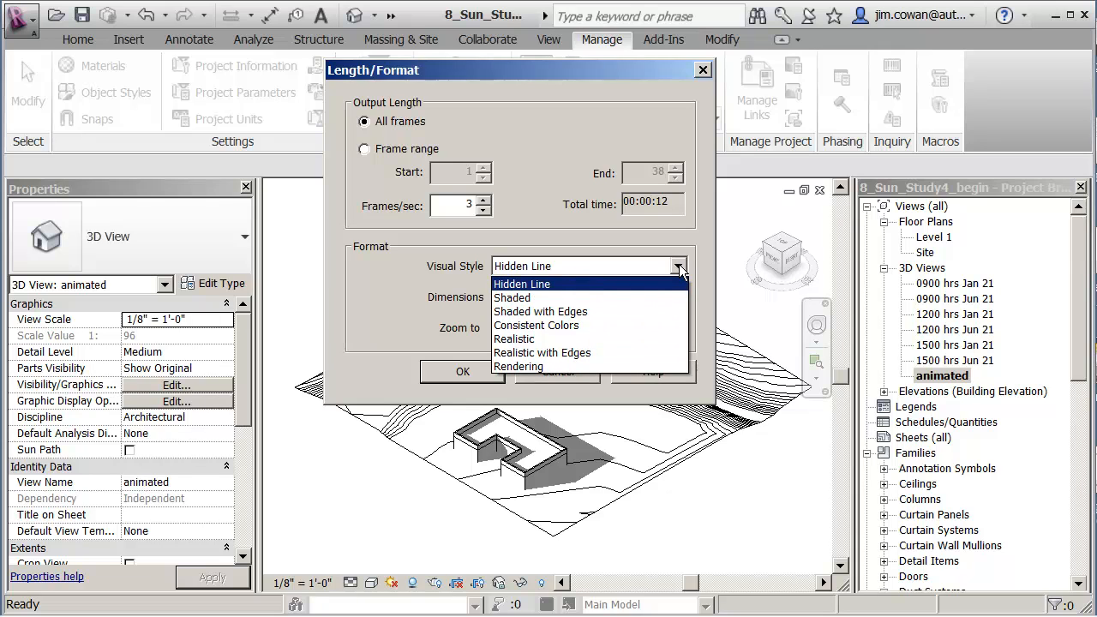
pyautogui.click(515, 311)
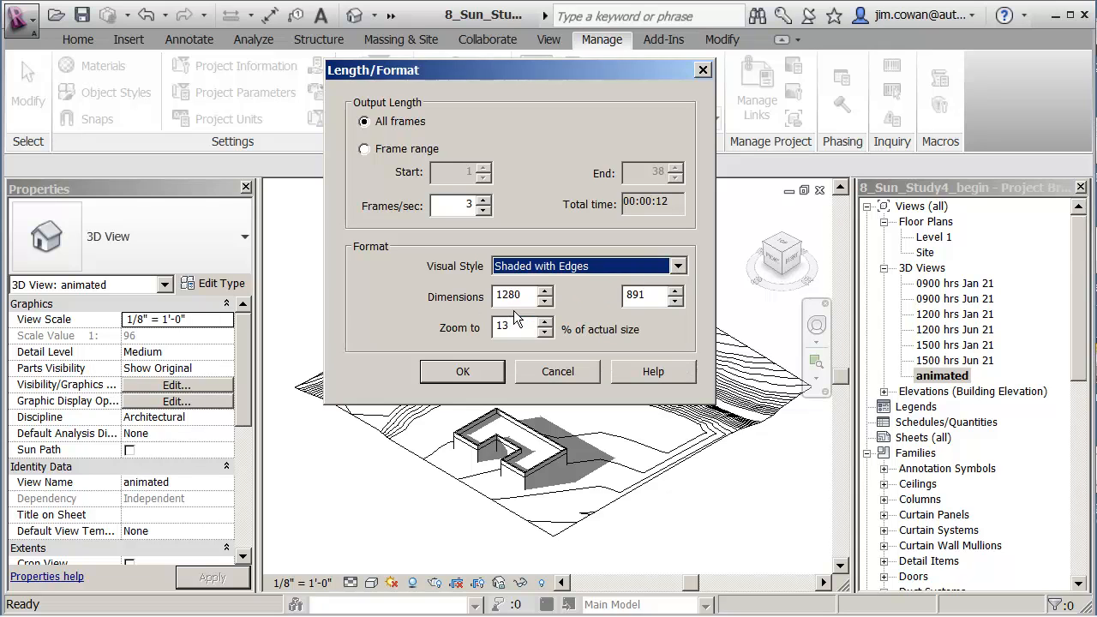
pyautogui.click(678, 268)
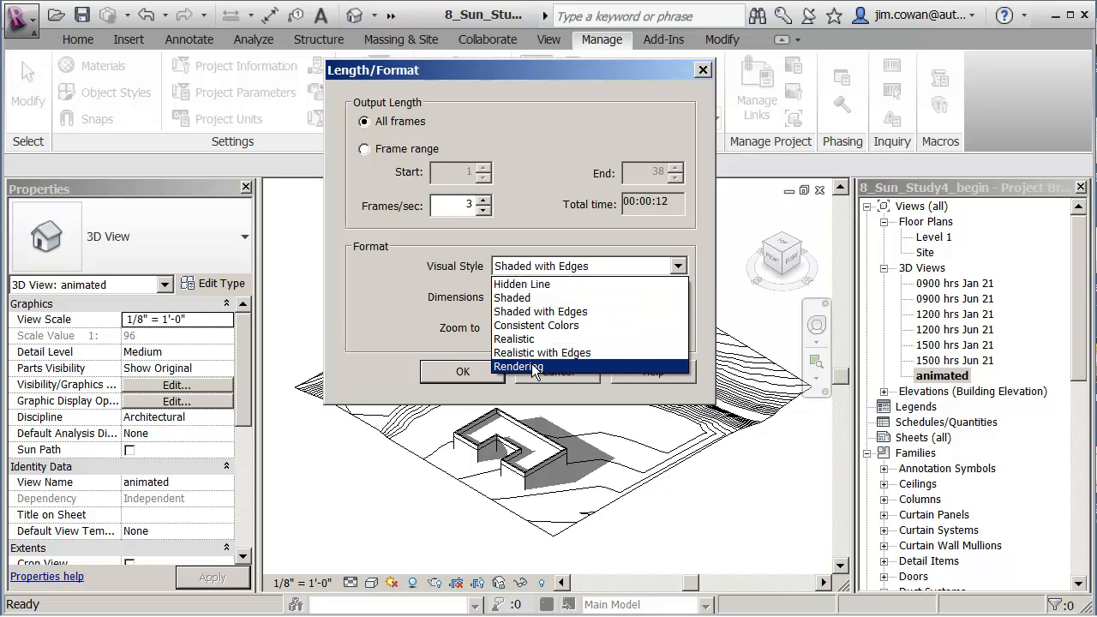
pyautogui.click(521, 178)
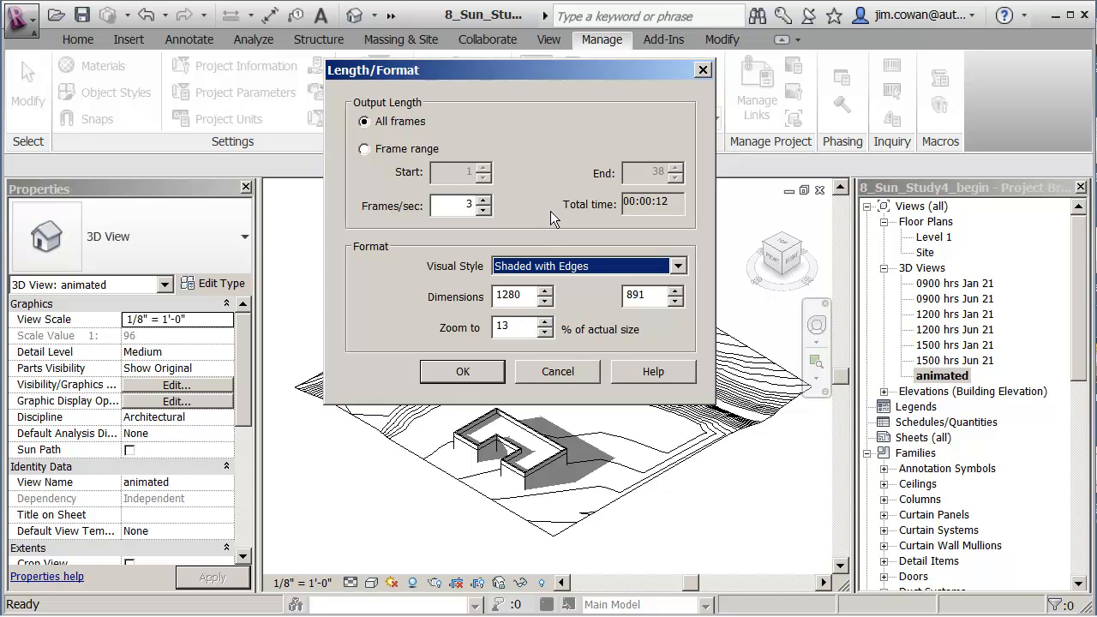
pyautogui.click(448, 370)
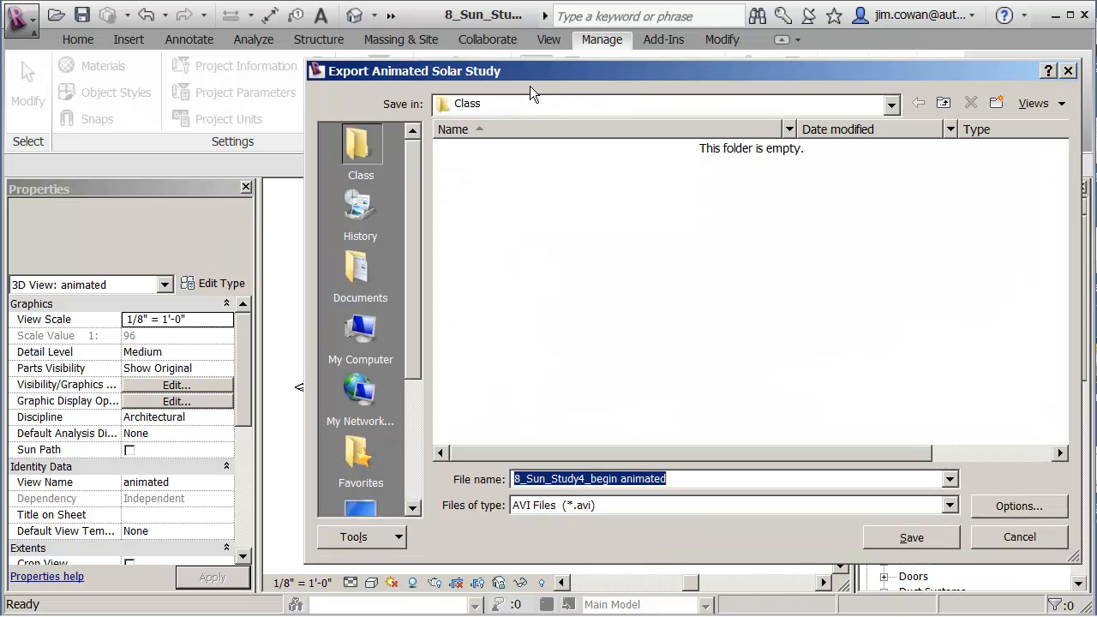
# Save the animated solar study in the Class folder as the AVI file "8_Sun_Study4_begin animated"
pyautogui.moveTo(521, 71); pyautogui.dragTo(376, 30)
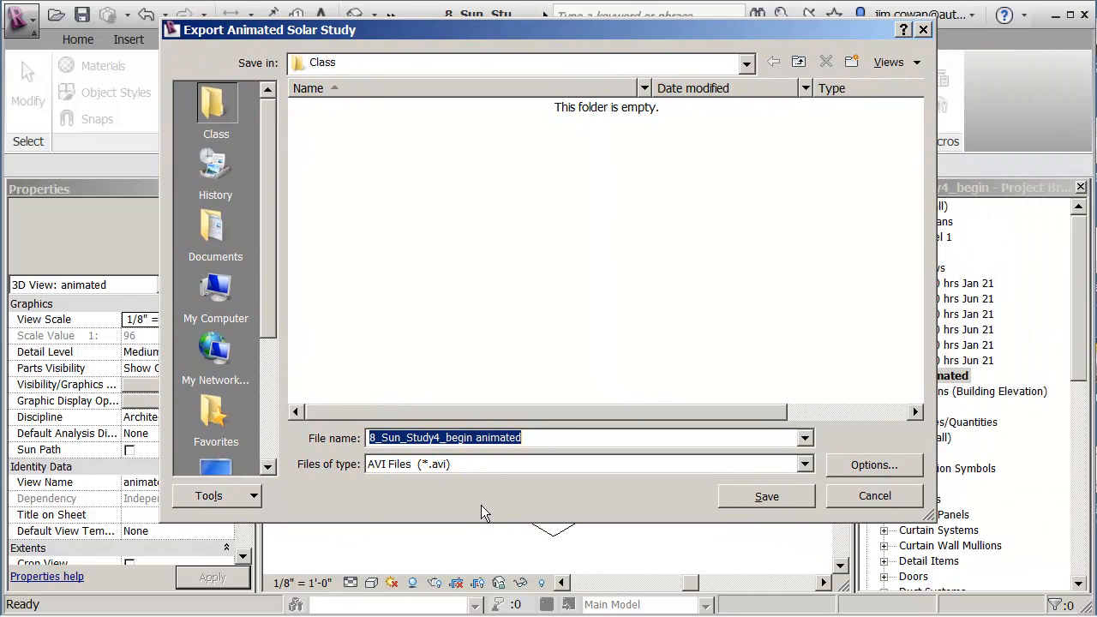
pyautogui.click(804, 463)
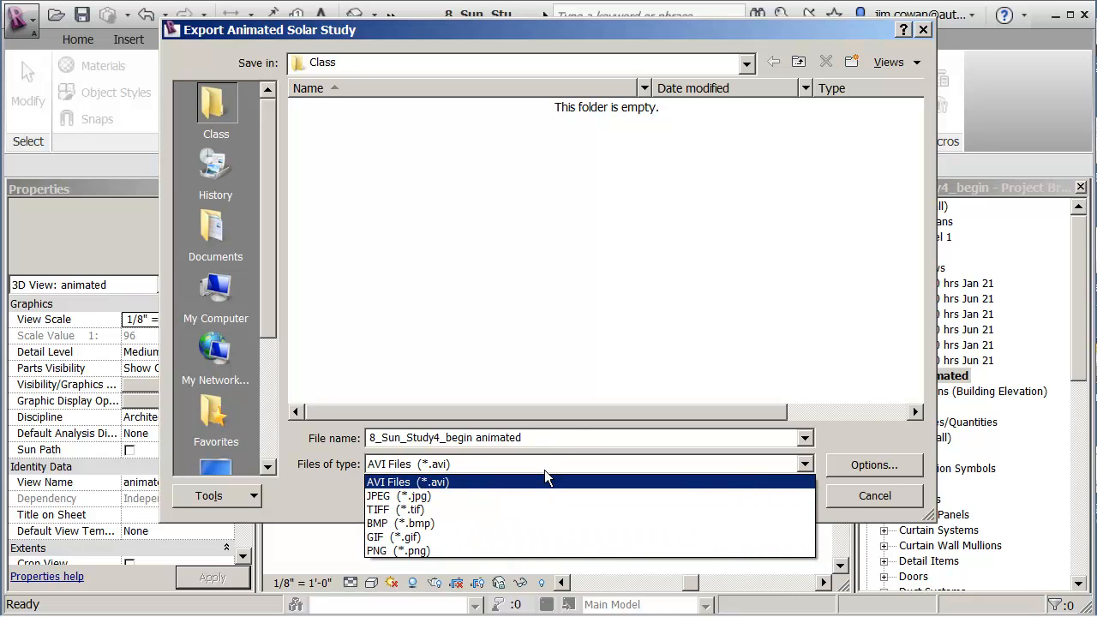
pyautogui.click(567, 434)
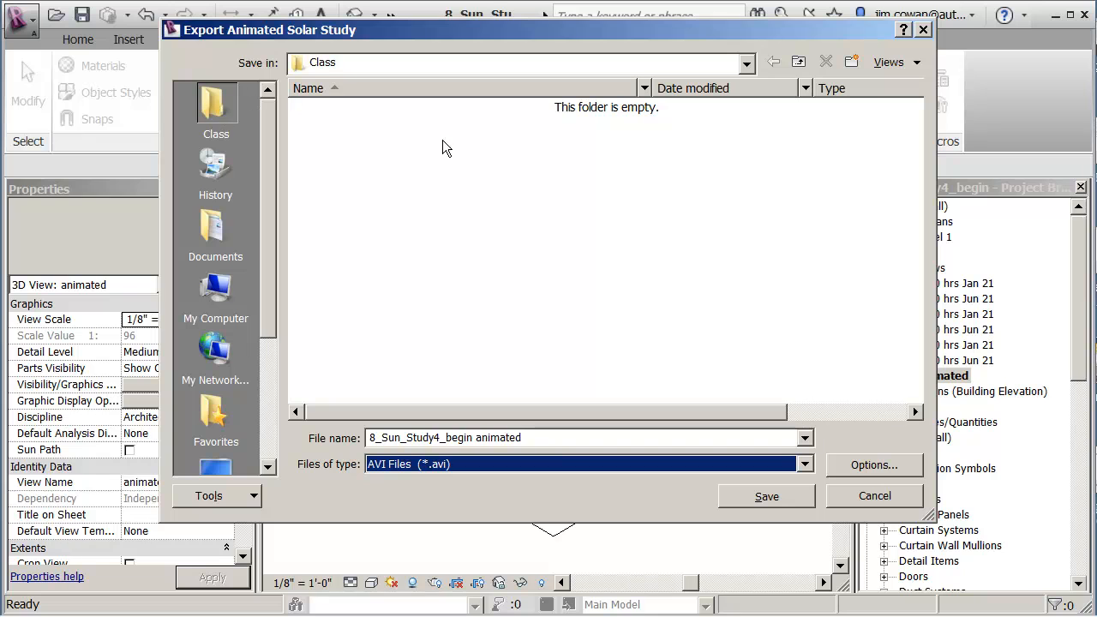
pyautogui.click(791, 499)
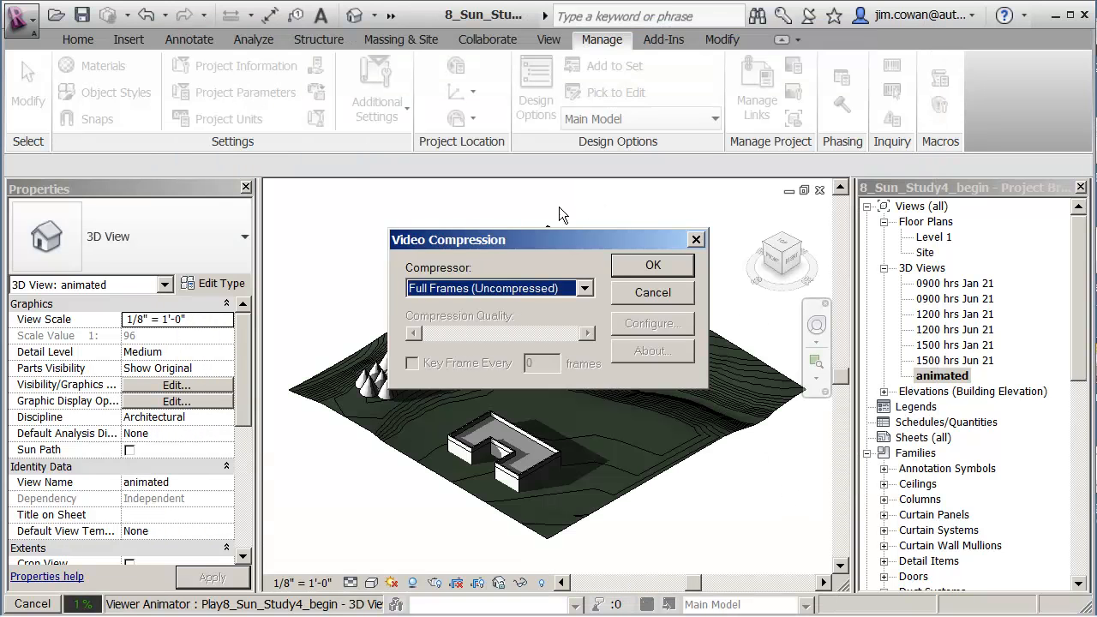
# Export the video with the Full Frames (Uncompressed) compressor
pyautogui.moveTo(527, 235); pyautogui.dragTo(517, 198)
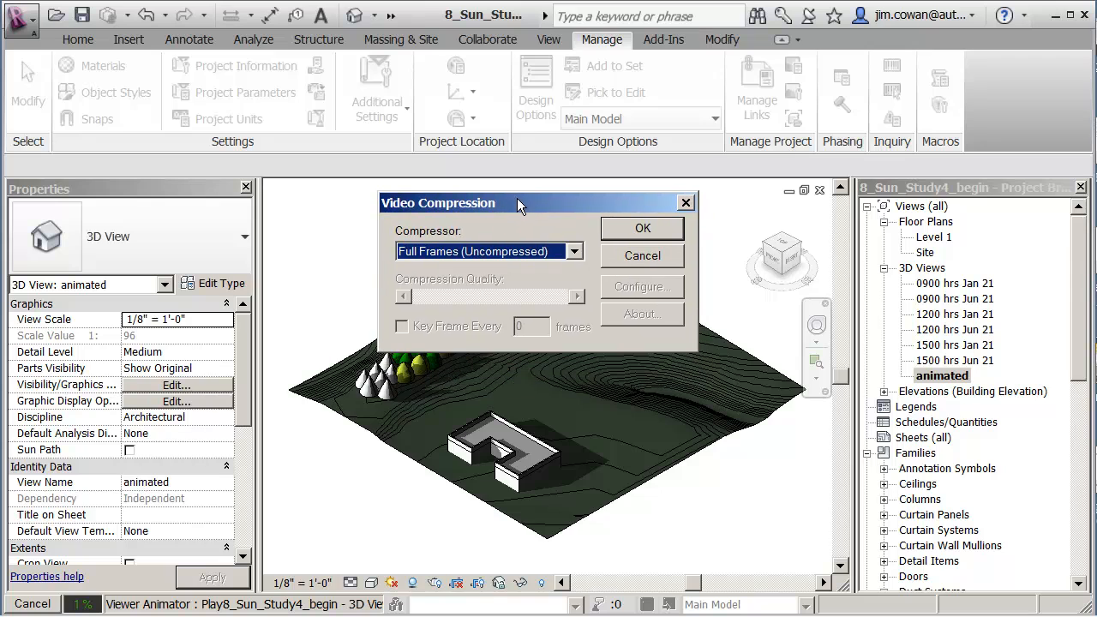
pyautogui.click(573, 256)
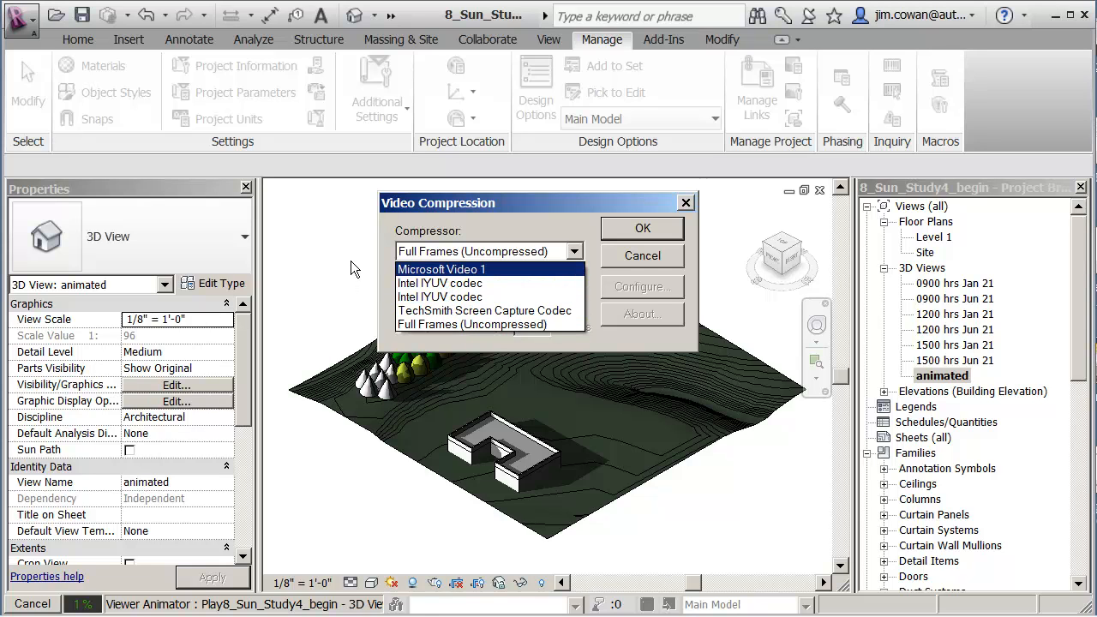
pyautogui.click(441, 251)
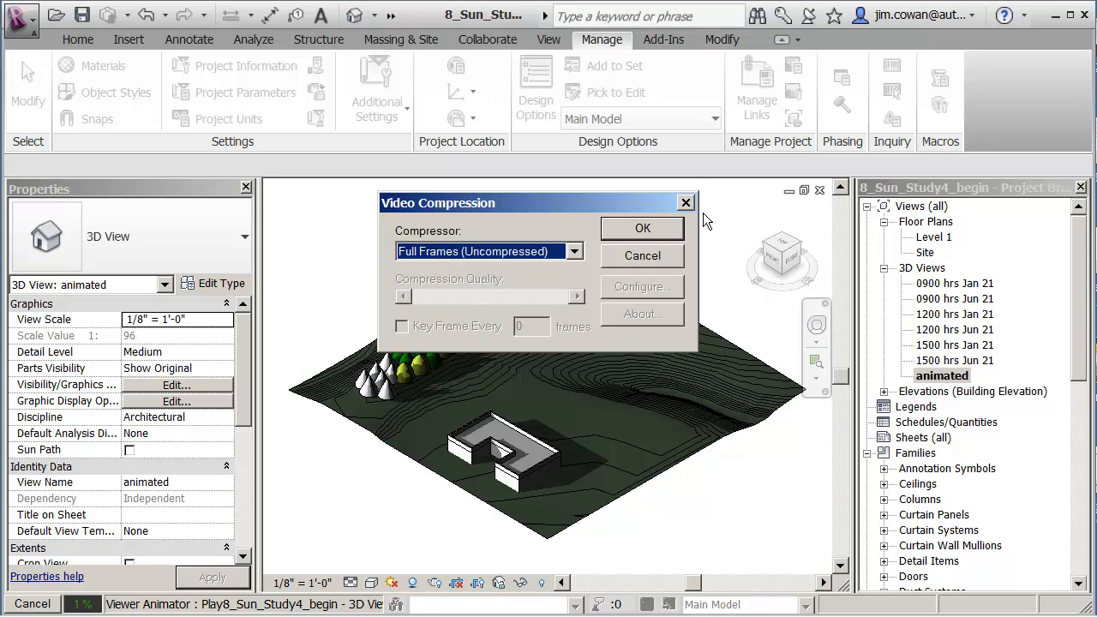
pyautogui.click(648, 227)
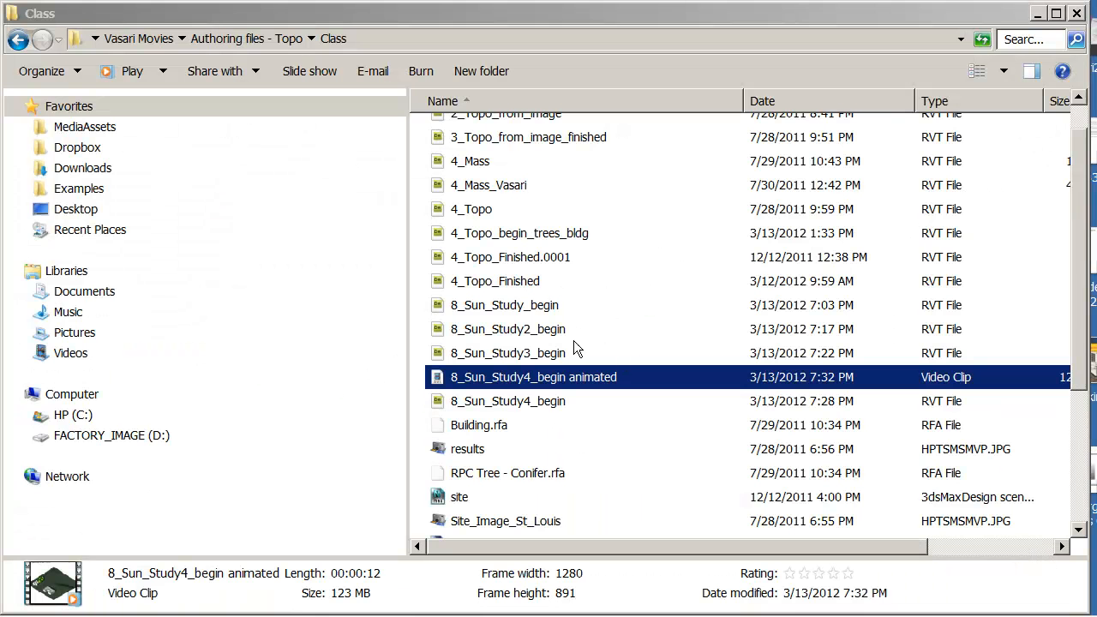
# Open the exported "8_Sun_Study4_begin animated" video clip in Windows Media Player and watch the shadow animation
pyautogui.doubleClick(437, 382)
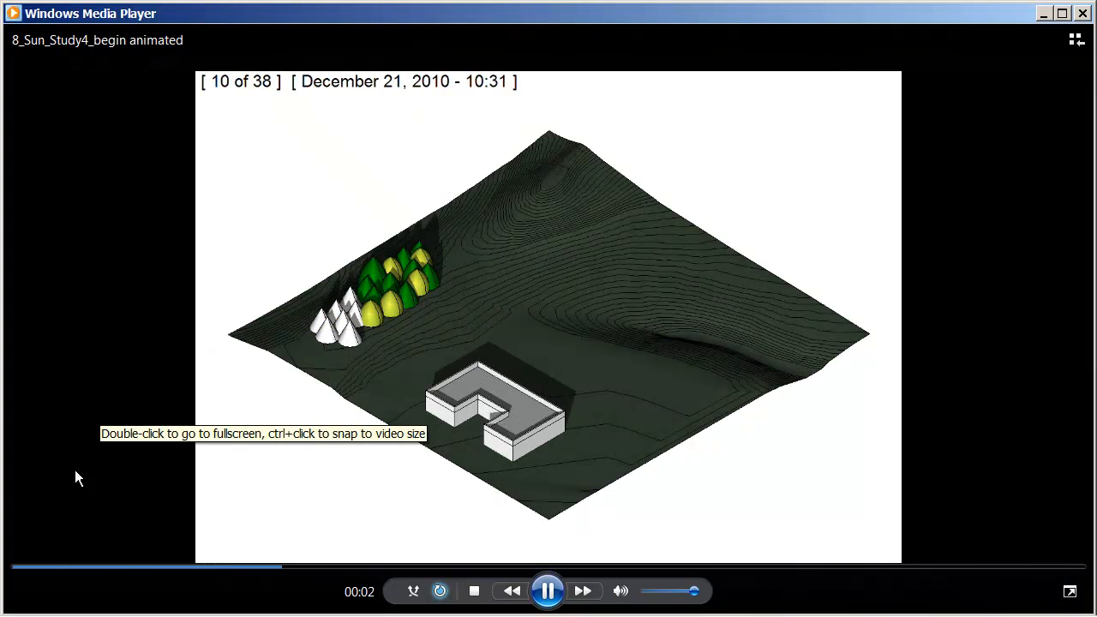
pyautogui.moveTo(60, 615)
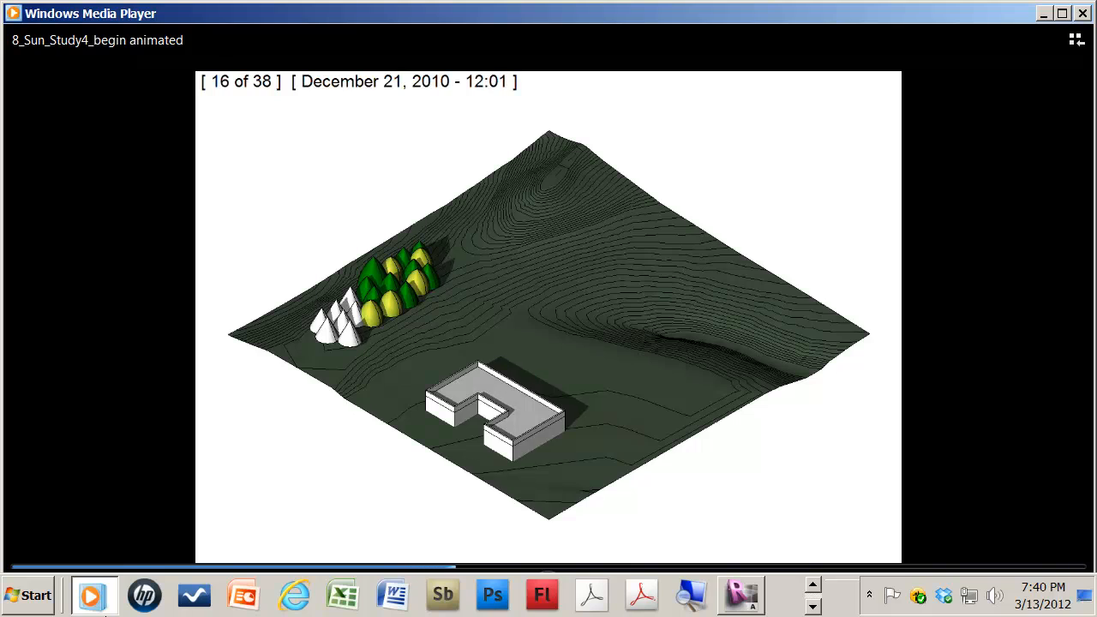
pyautogui.moveTo(104, 597)
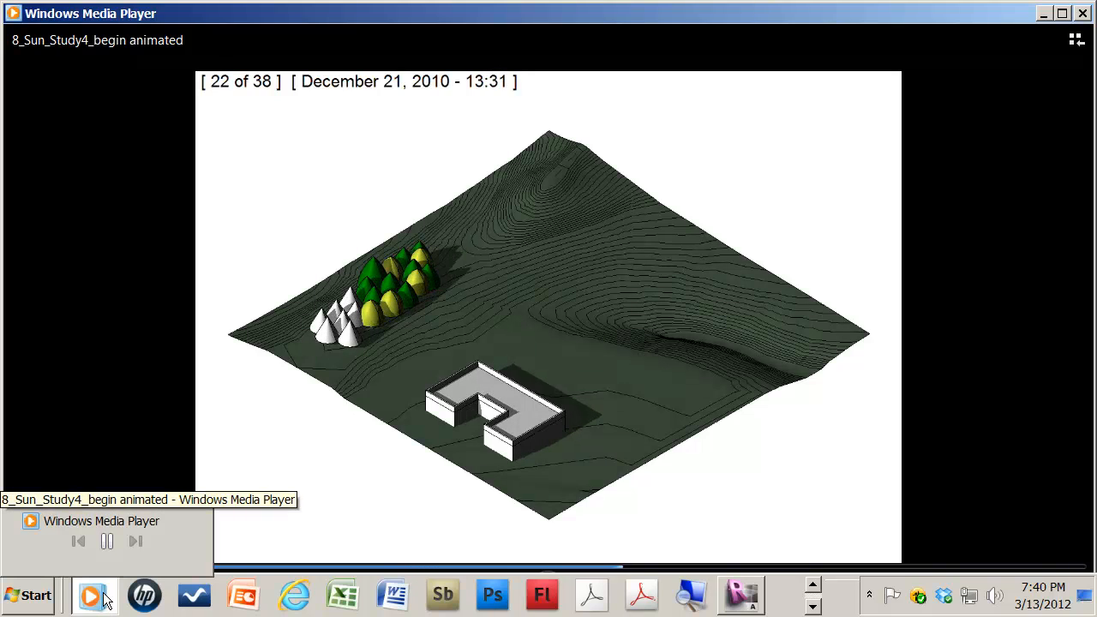